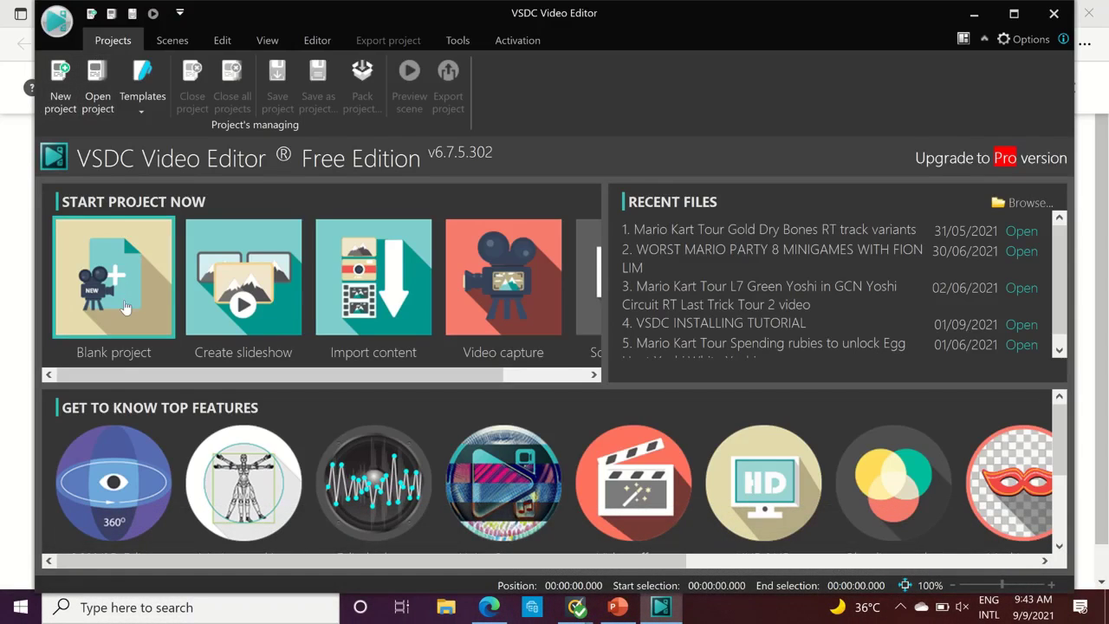
- Start a new project and title it "VSDC Tutorial 2"
{"action": "left_click", "coordinate": [57, 76]}
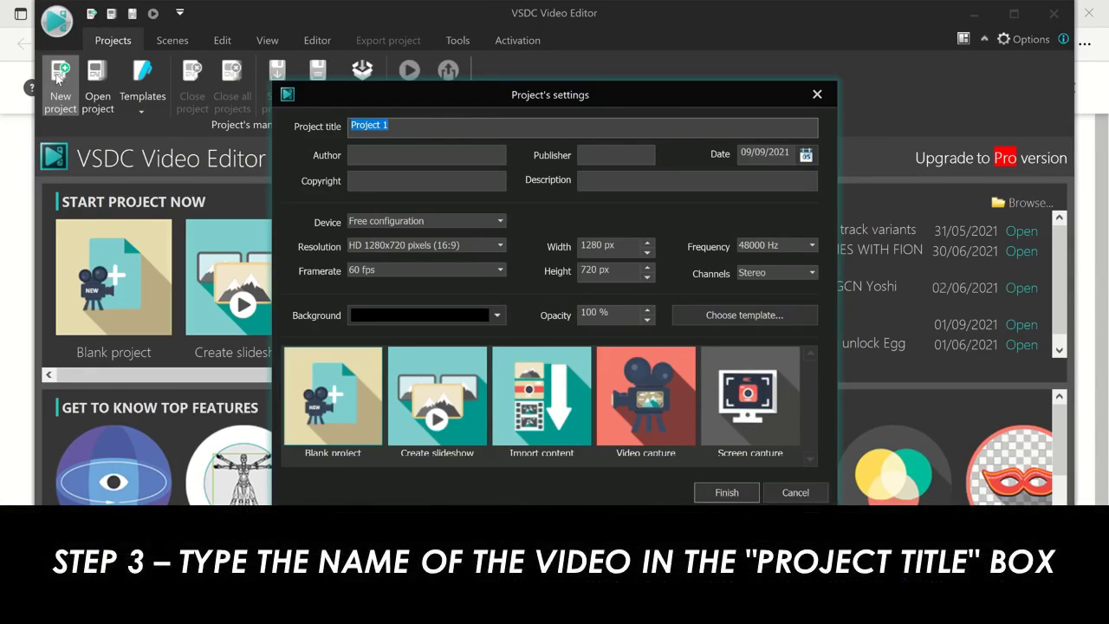
{"action": "type", "text": "VSDC Tutorial 2"}
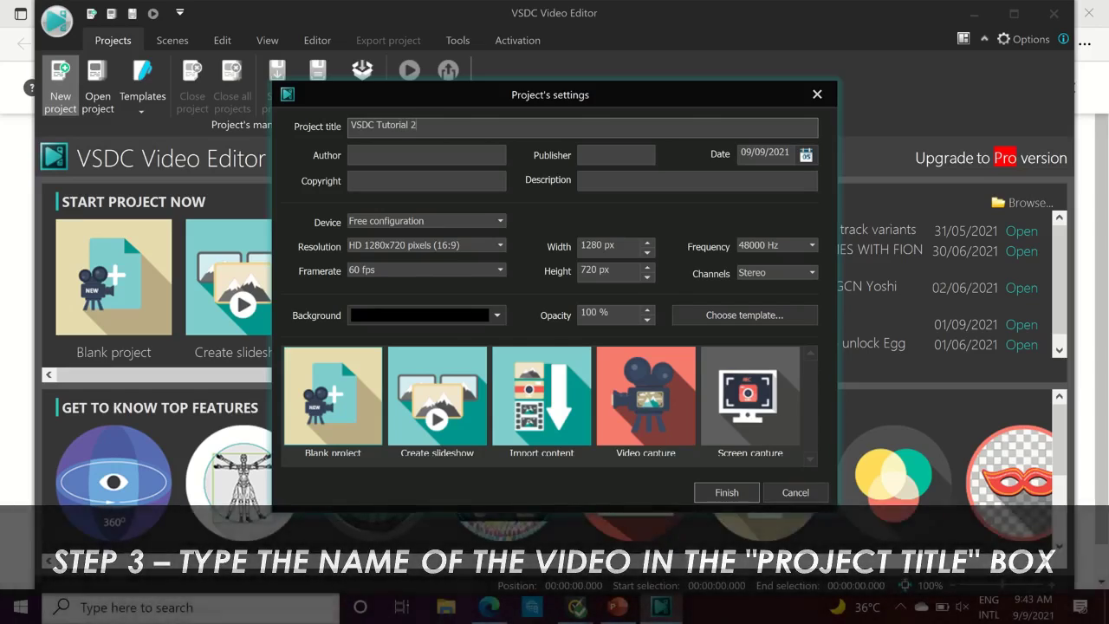
{"action": "type", "text": " g"}
{"action": "key", "text": "BackSpace"}
{"action": "type", "text": "G"}
{"action": "key", "text": "BackSpace"}
{"action": "key", "text": "BackSpace"}
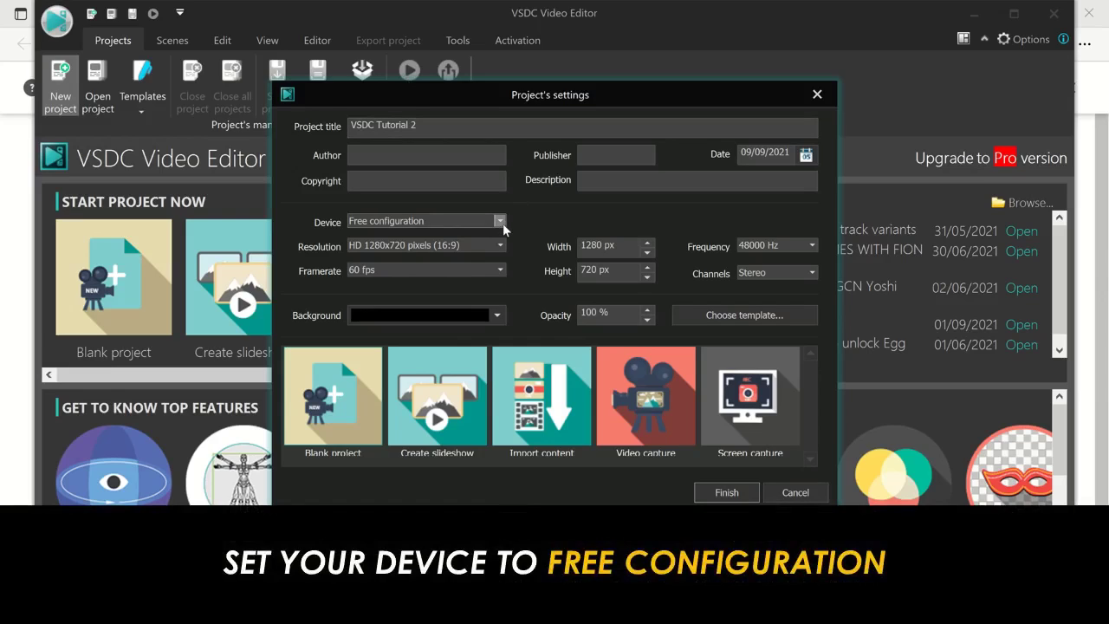
- Configure the project for the Free configuration device, HD 1280x720 pixels (16:9) resolution and a 60 fps frame rate
{"action": "left_click", "coordinate": [502, 224]}
{"action": "left_click", "coordinate": [479, 231]}
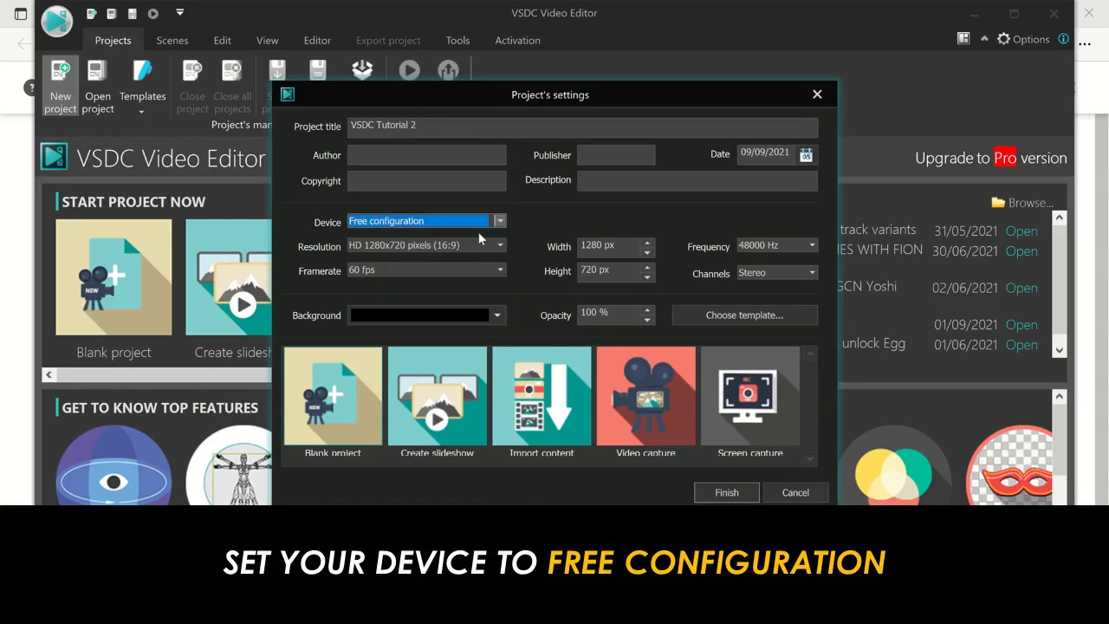
{"action": "left_click", "coordinate": [501, 246]}
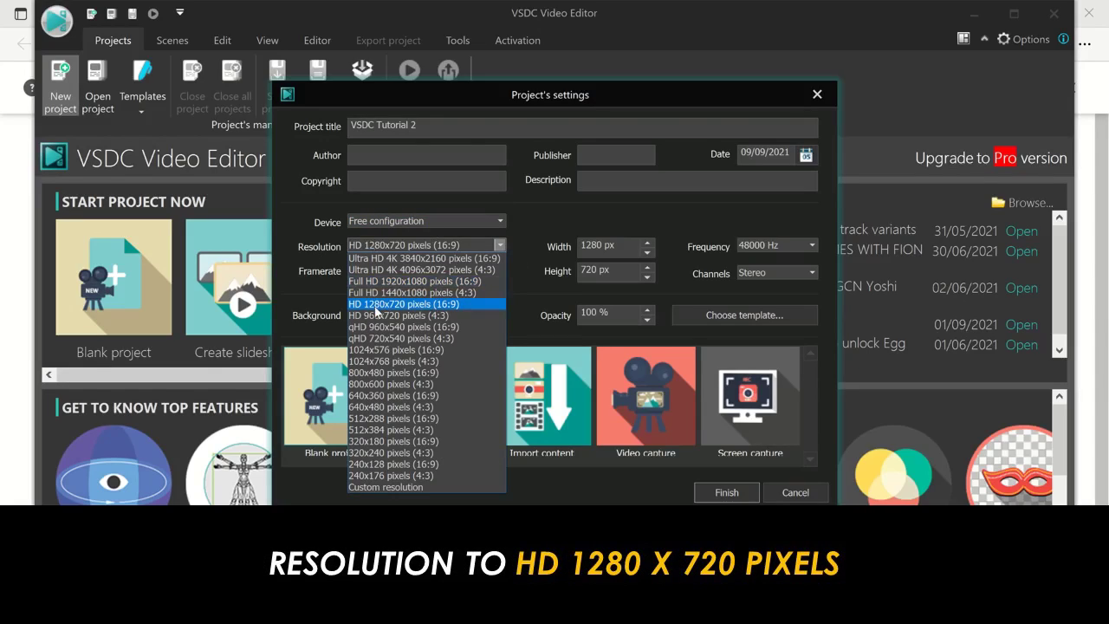
{"action": "left_click", "coordinate": [446, 303]}
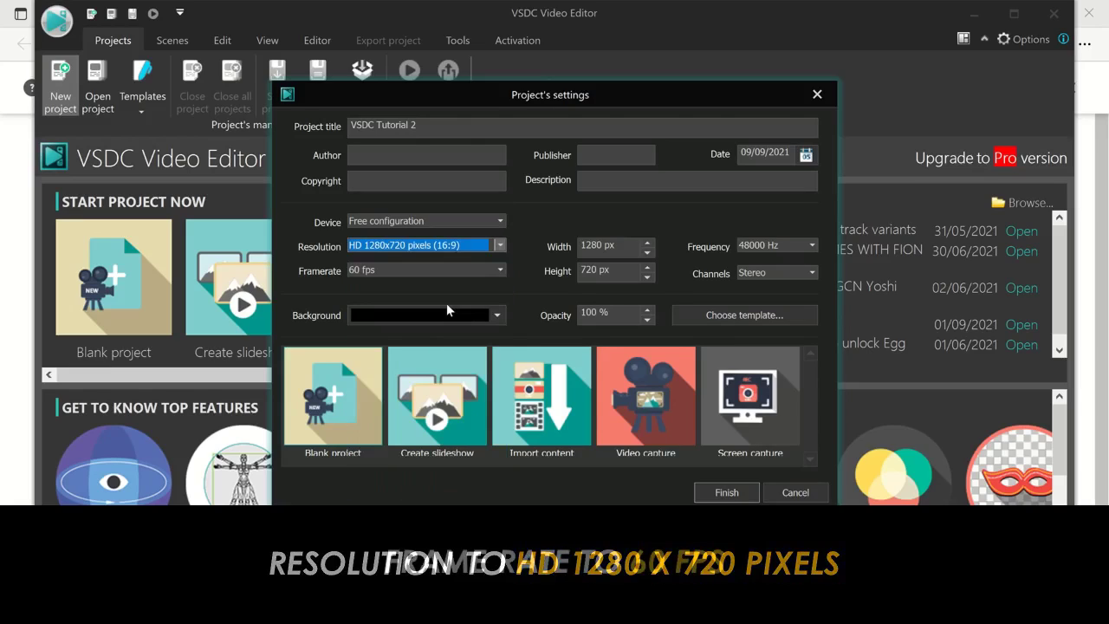
{"action": "left_click", "coordinate": [500, 270]}
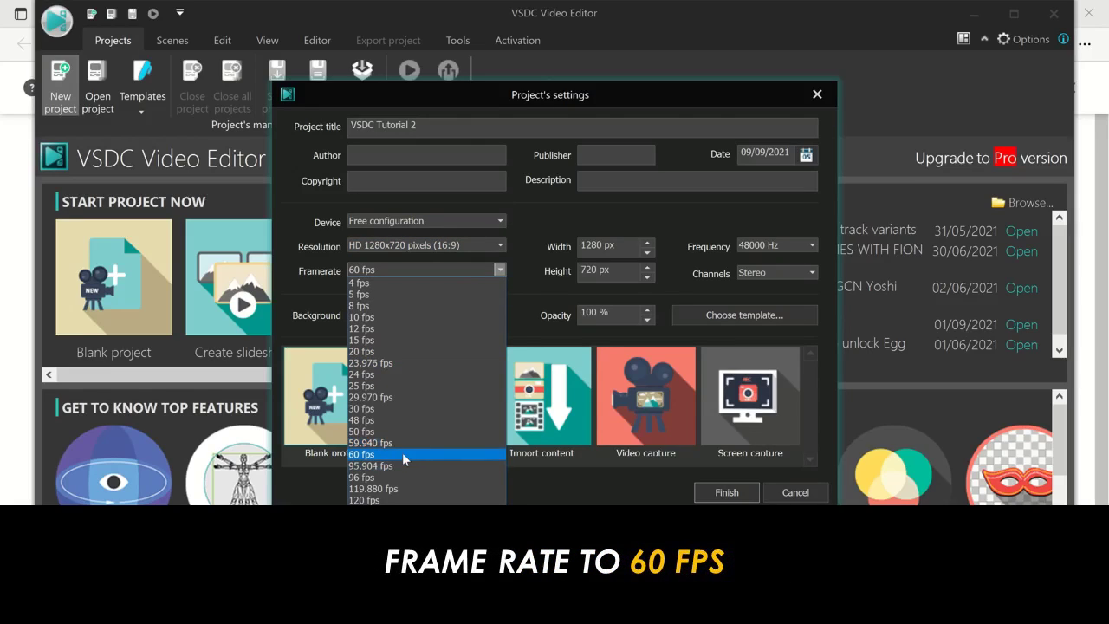
{"action": "left_click", "coordinate": [403, 454]}
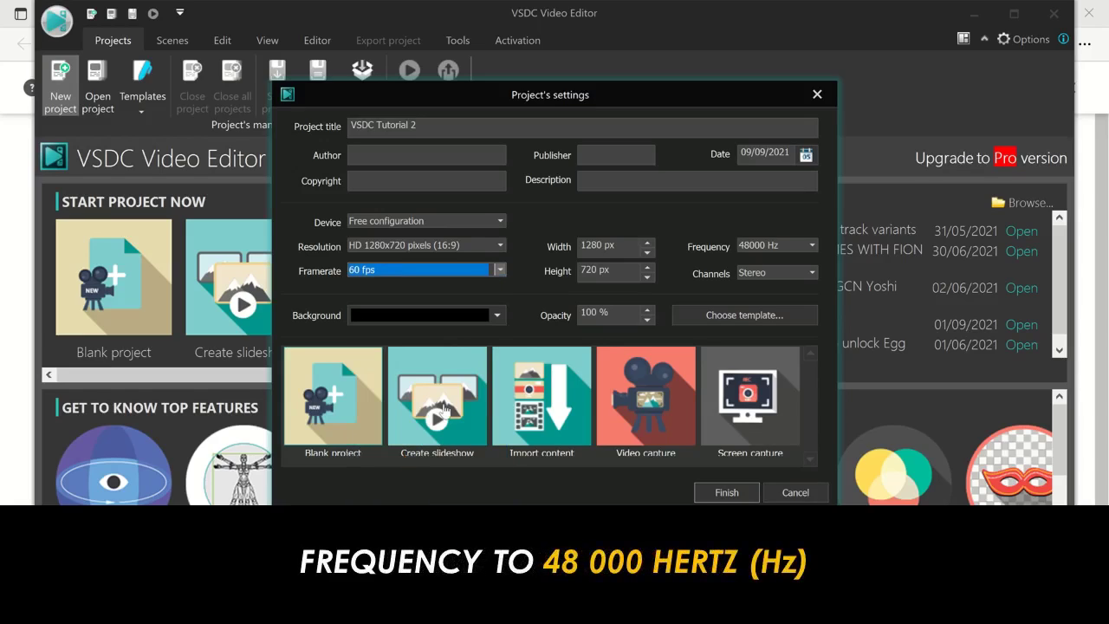
- Set the project's audio to 48000 Hz with Stereo channels and the opacity to 100%
{"action": "left_click", "coordinate": [806, 247]}
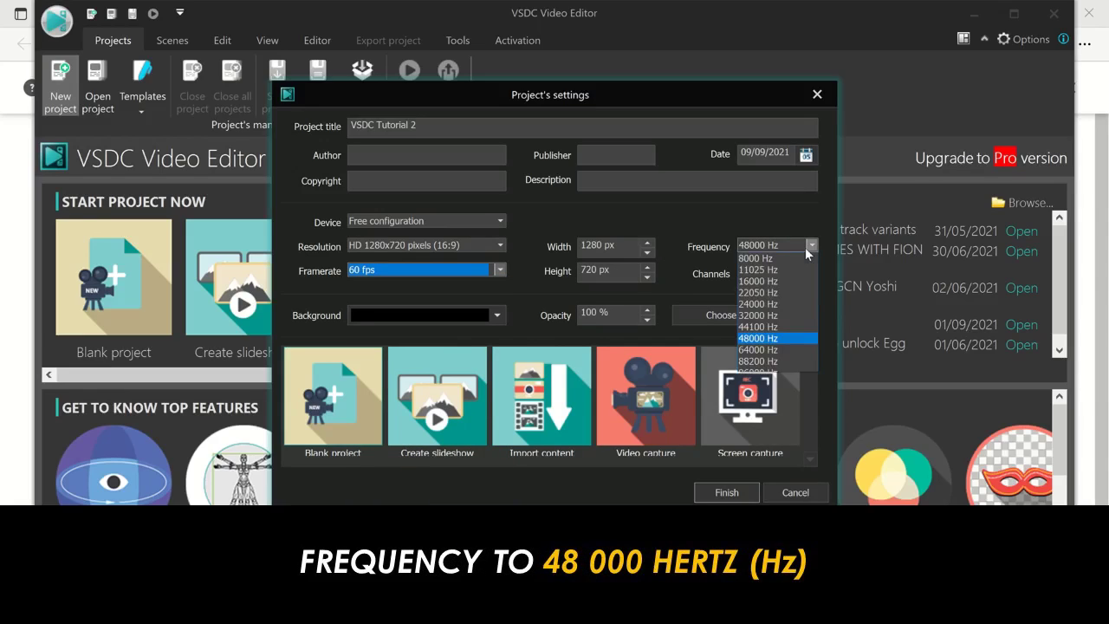
{"action": "left_click", "coordinate": [790, 339]}
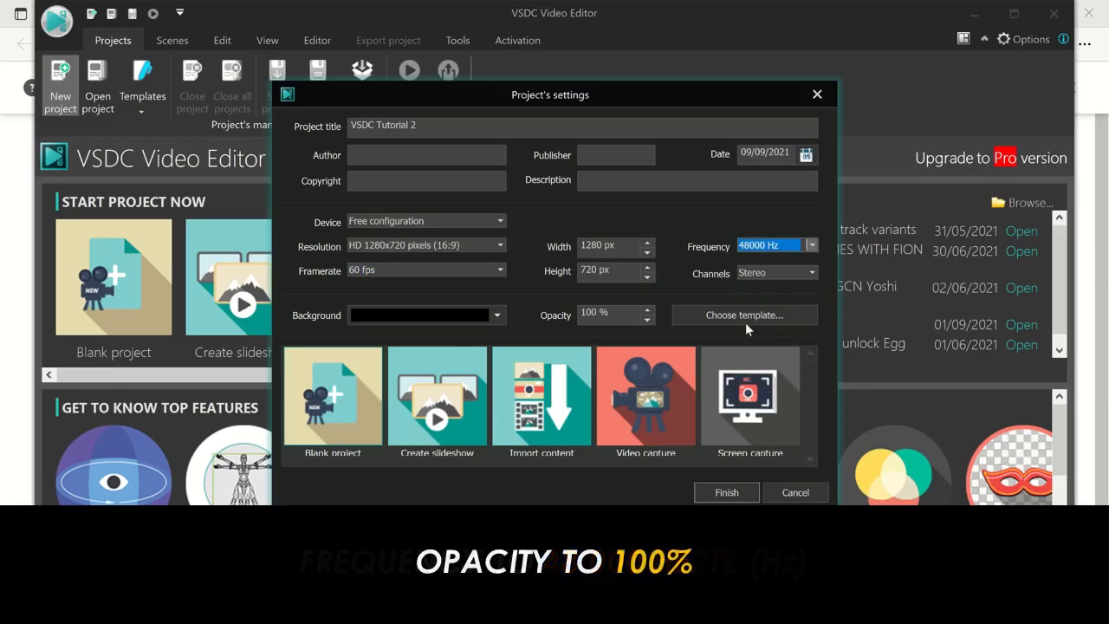
{"action": "left_click", "coordinate": [648, 312]}
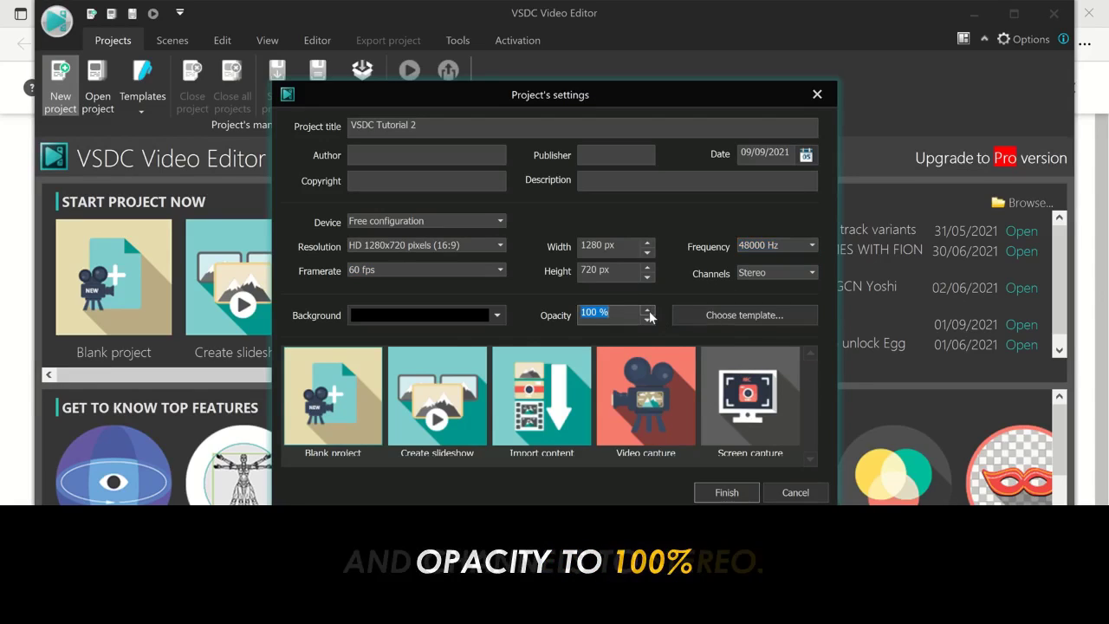
{"action": "left_click", "coordinate": [812, 273]}
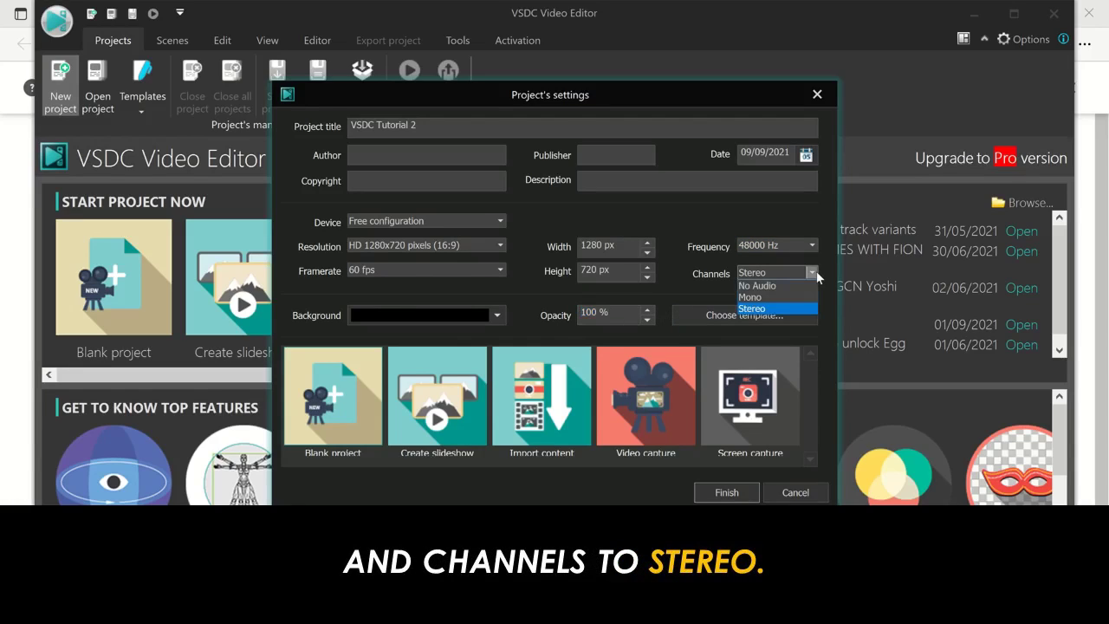
{"action": "left_click", "coordinate": [775, 310]}
- Keep the automatic colour as the project background and finish creating the project
{"action": "left_click", "coordinate": [500, 317]}
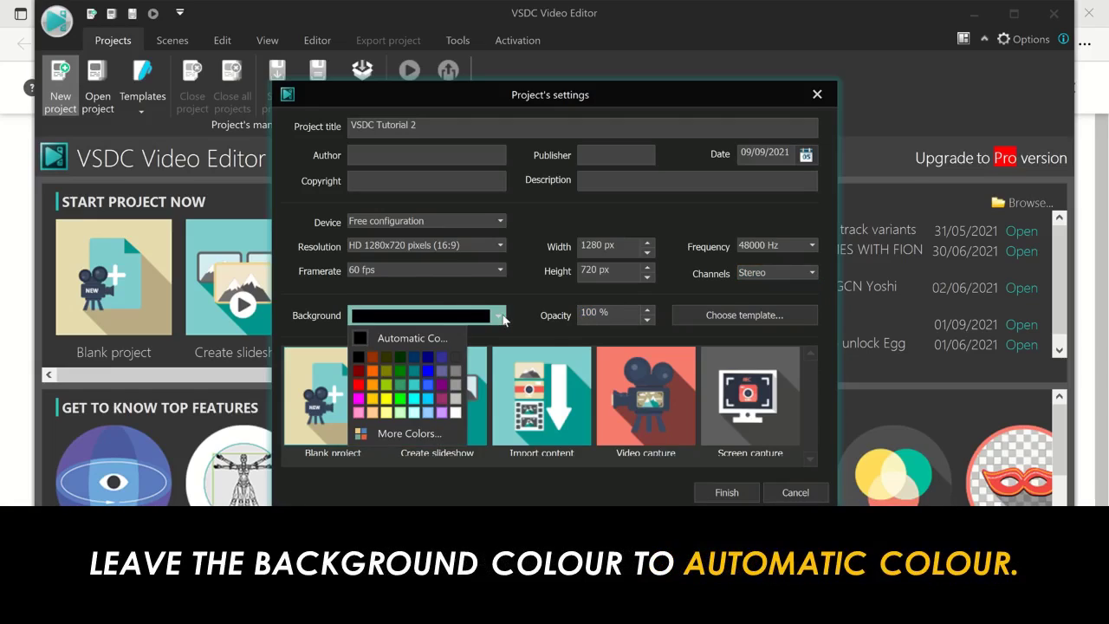
{"action": "left_click", "coordinate": [433, 340]}
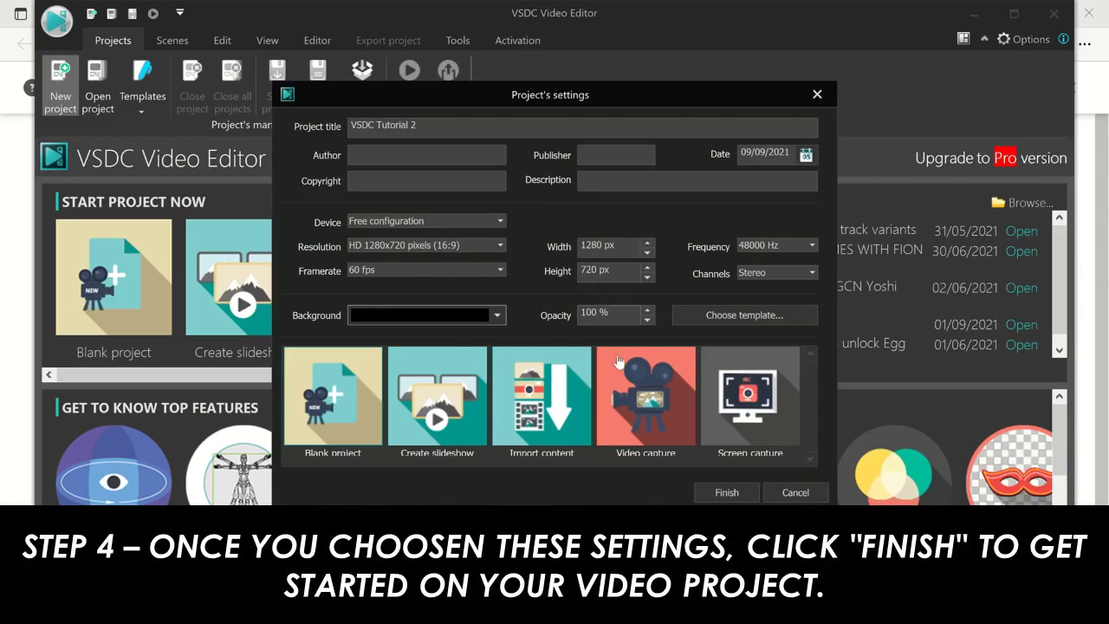
{"action": "left_click", "coordinate": [728, 499]}
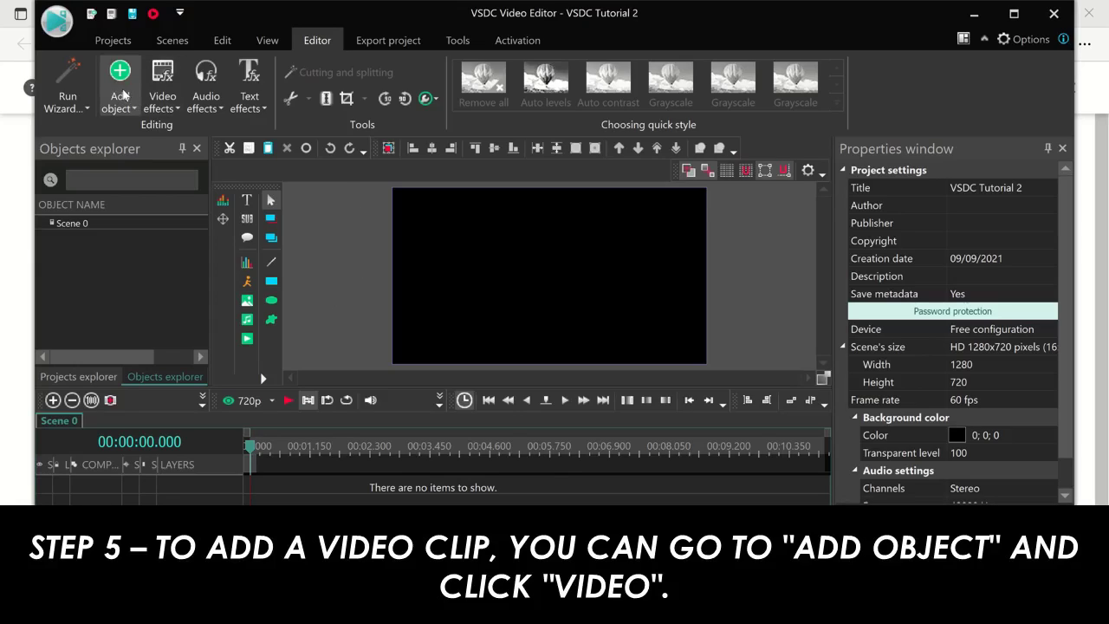
- Import the five birthday video clips from MP8 P1 through MP8 P5 together onto one layer
{"action": "left_click", "coordinate": [124, 111]}
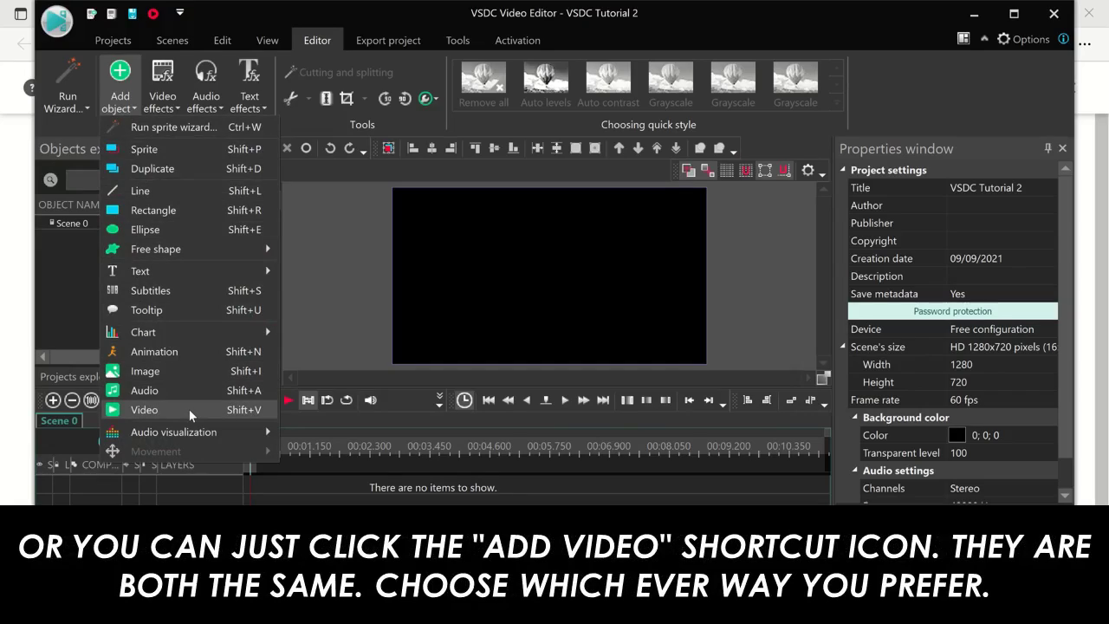
{"action": "left_click", "coordinate": [333, 313]}
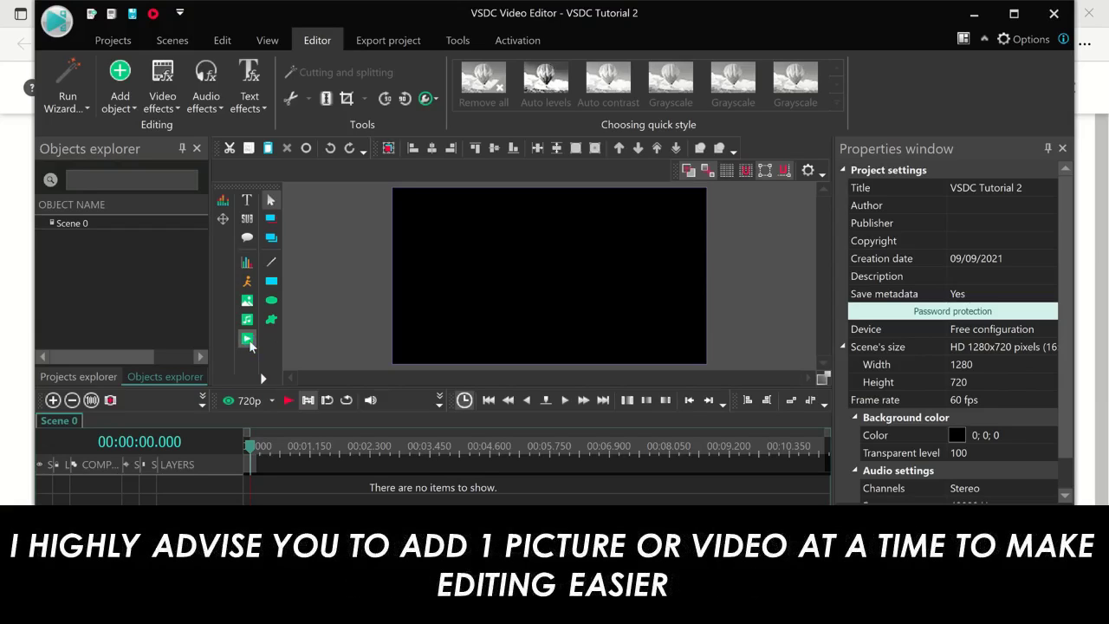
{"action": "left_click", "coordinate": [248, 341]}
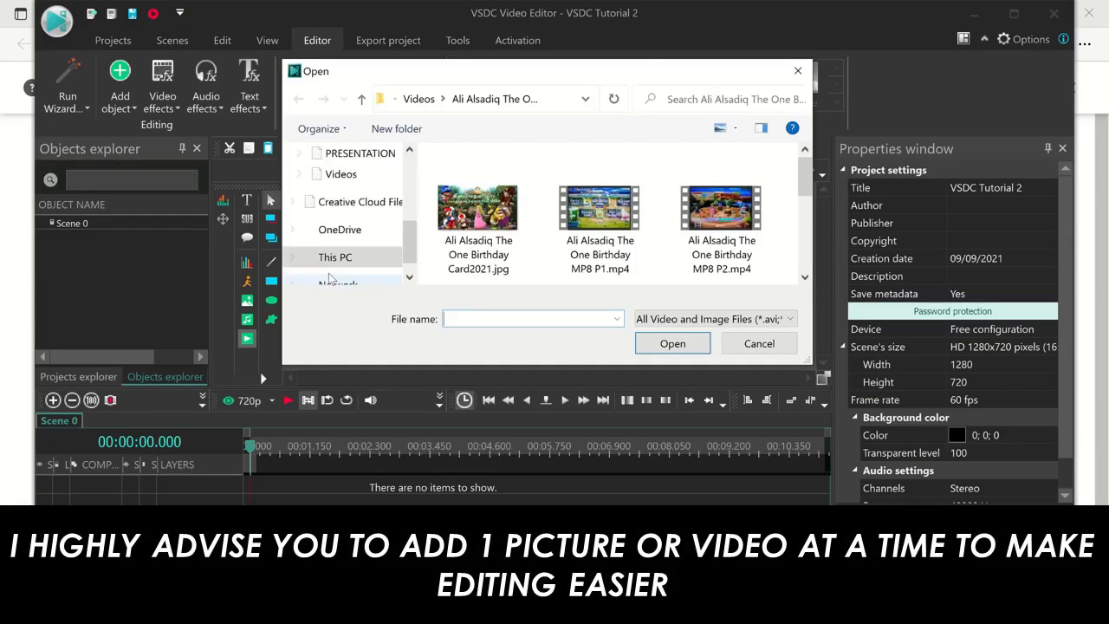
{"action": "left_click", "coordinate": [606, 229]}
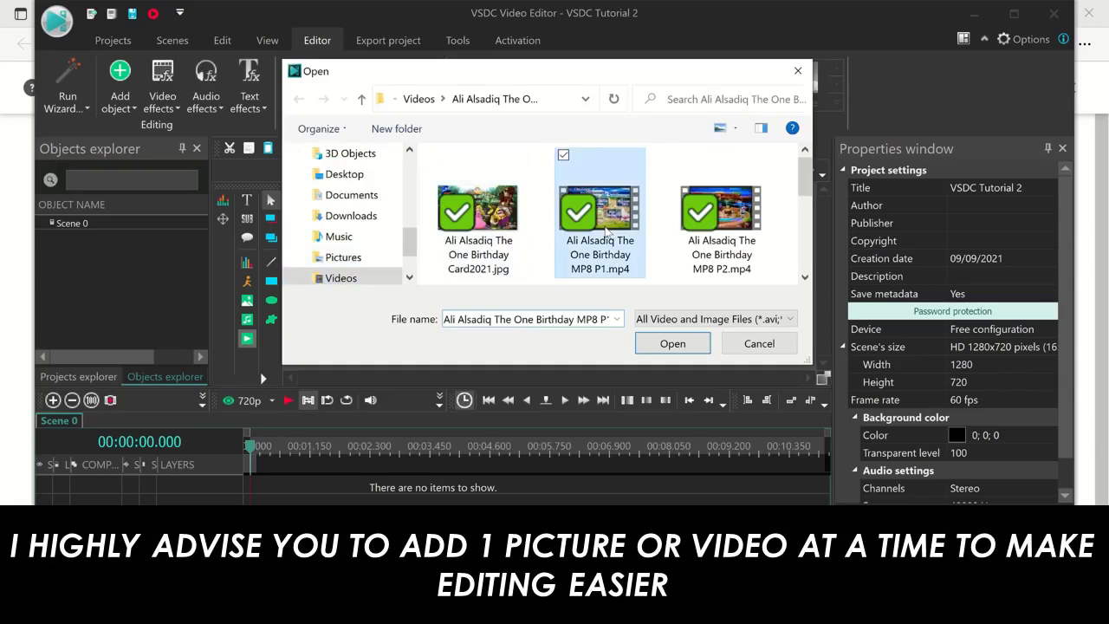
{"action": "scroll", "coordinate": [697, 227], "scroll_direction": "down", "scroll_amount": 1}
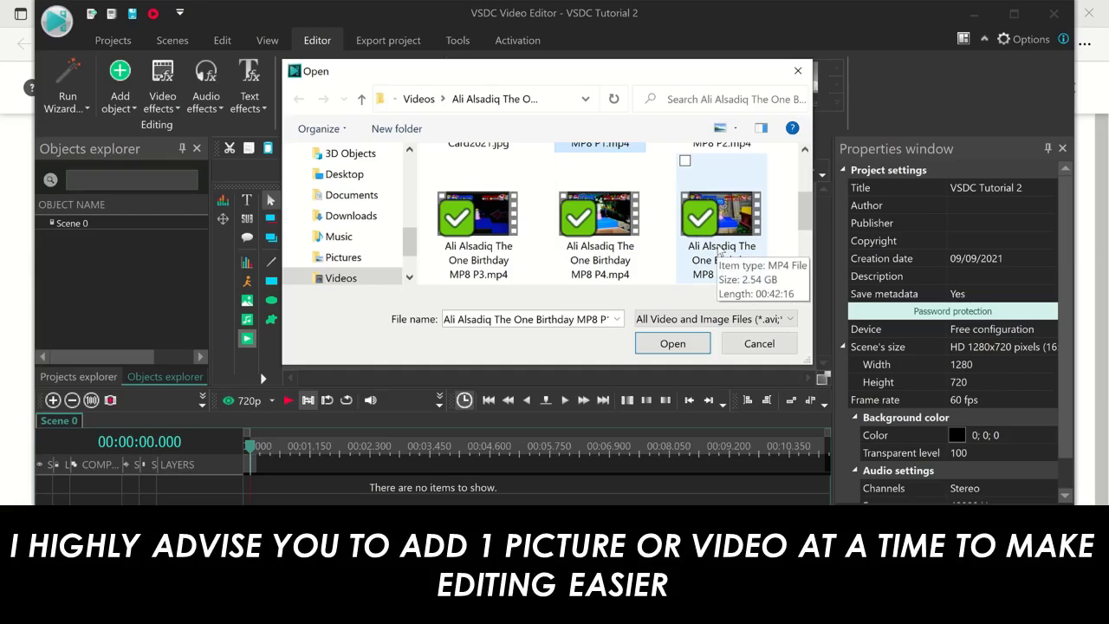
{"action": "left_click", "coordinate": [719, 250], "text": "shift"}
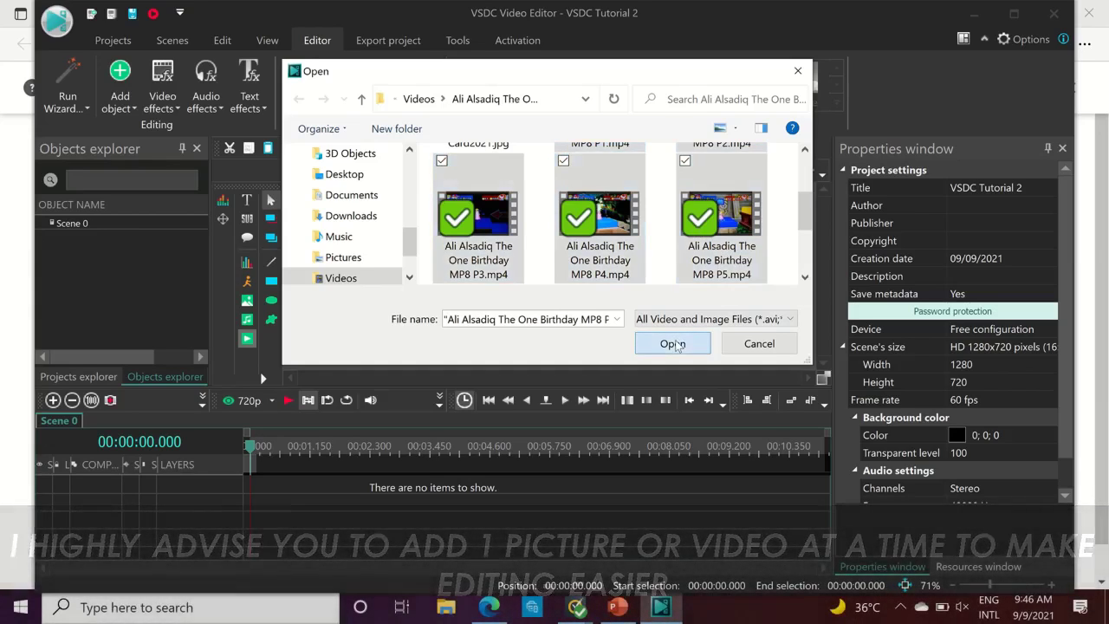
{"action": "left_click", "coordinate": [673, 344]}
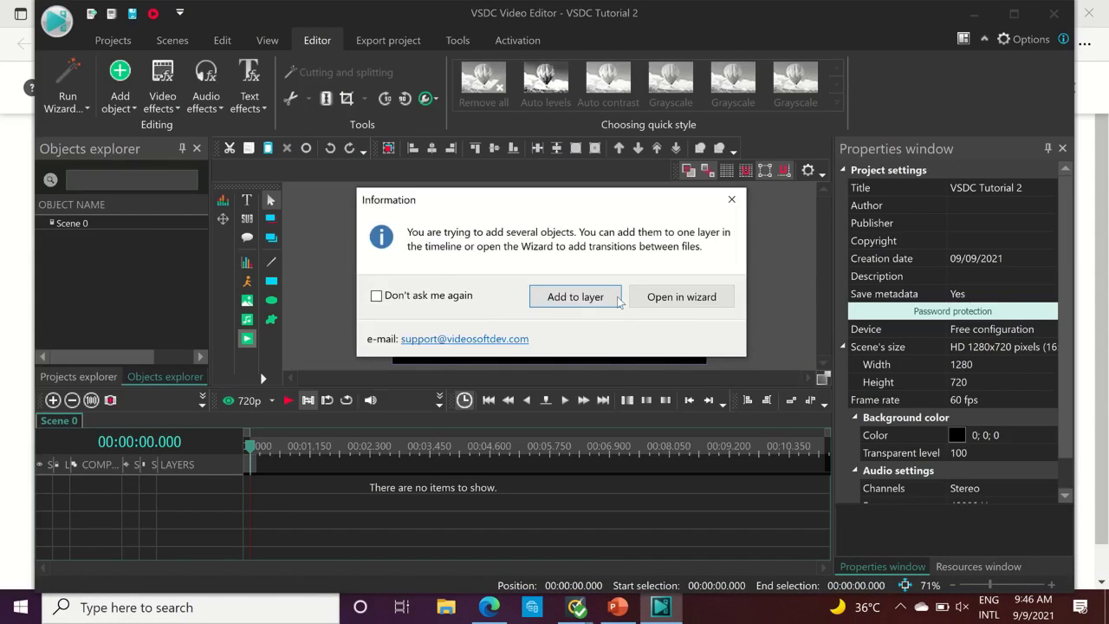
{"action": "left_click", "coordinate": [610, 299]}
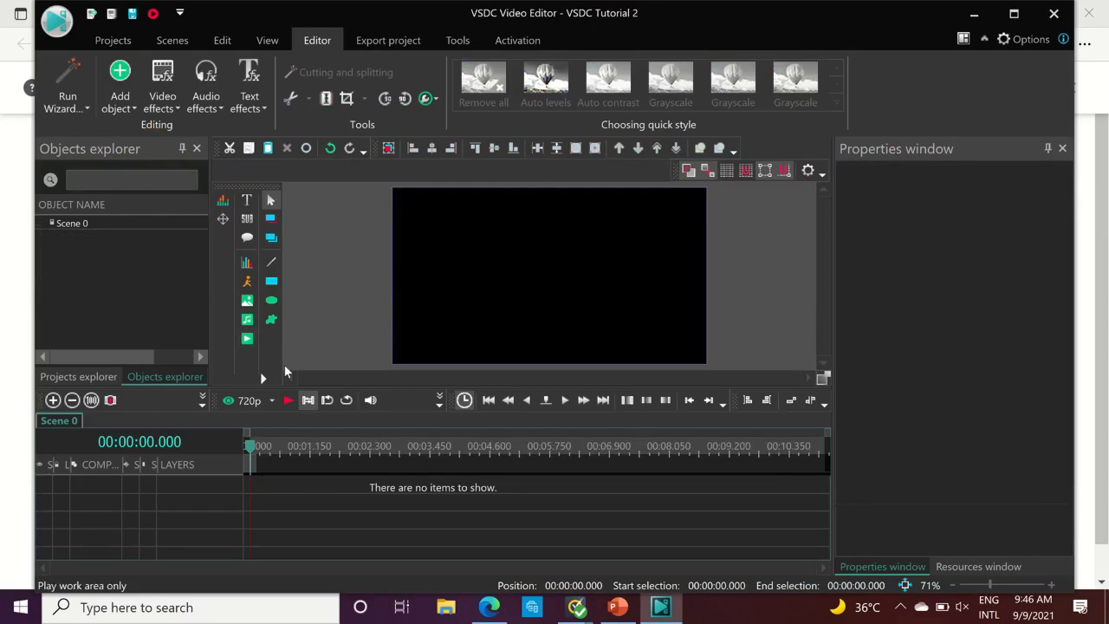
- Add the birthday MP8 P1 video on a new layer from the cursor position, and delete it from the scene
{"action": "left_click", "coordinate": [247, 339]}
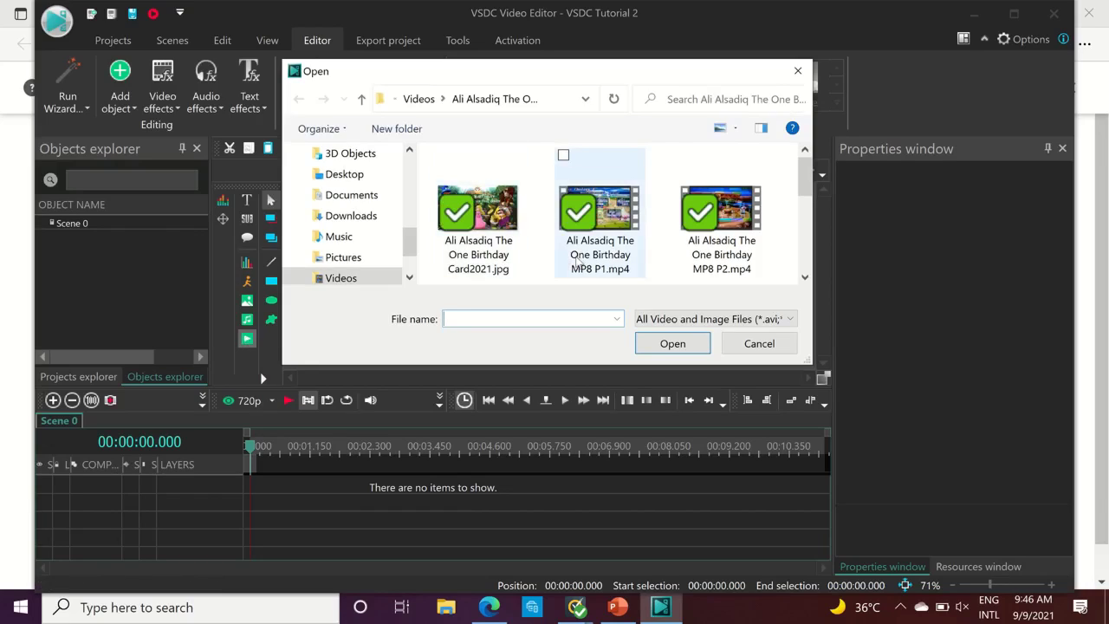
{"action": "left_click", "coordinate": [577, 260]}
{"action": "left_click", "coordinate": [652, 343]}
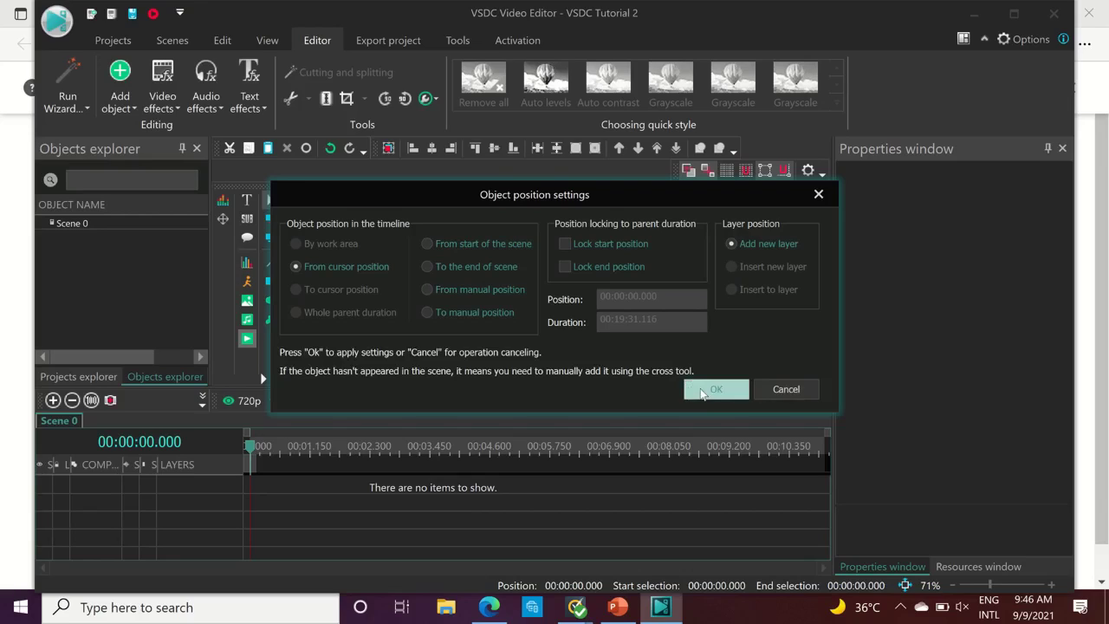
{"action": "left_click", "coordinate": [703, 392]}
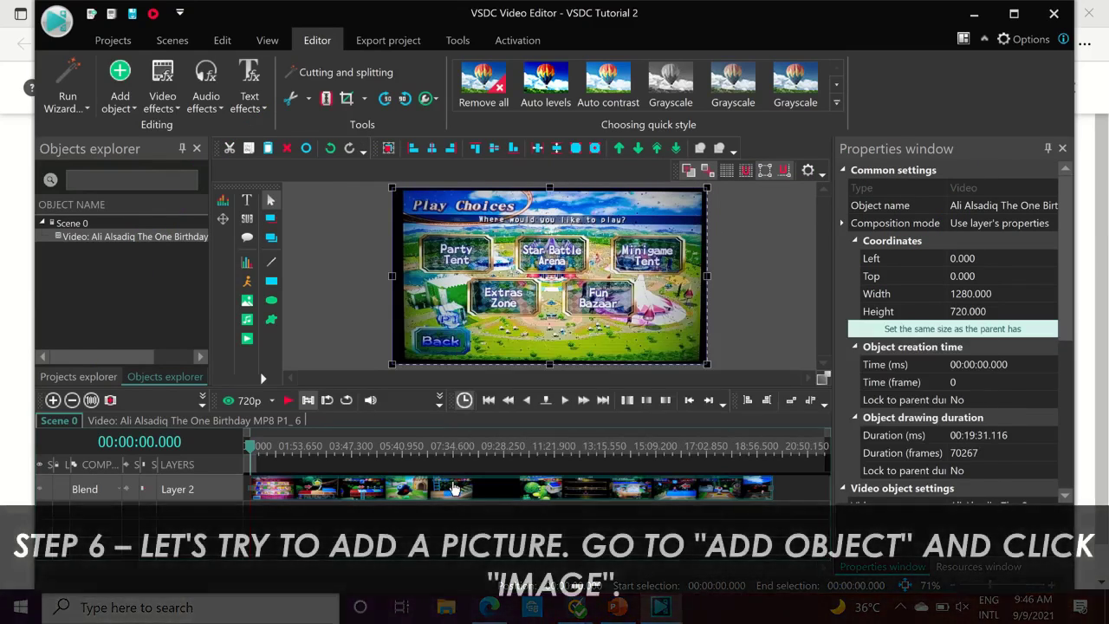
{"action": "key", "text": "Delete"}
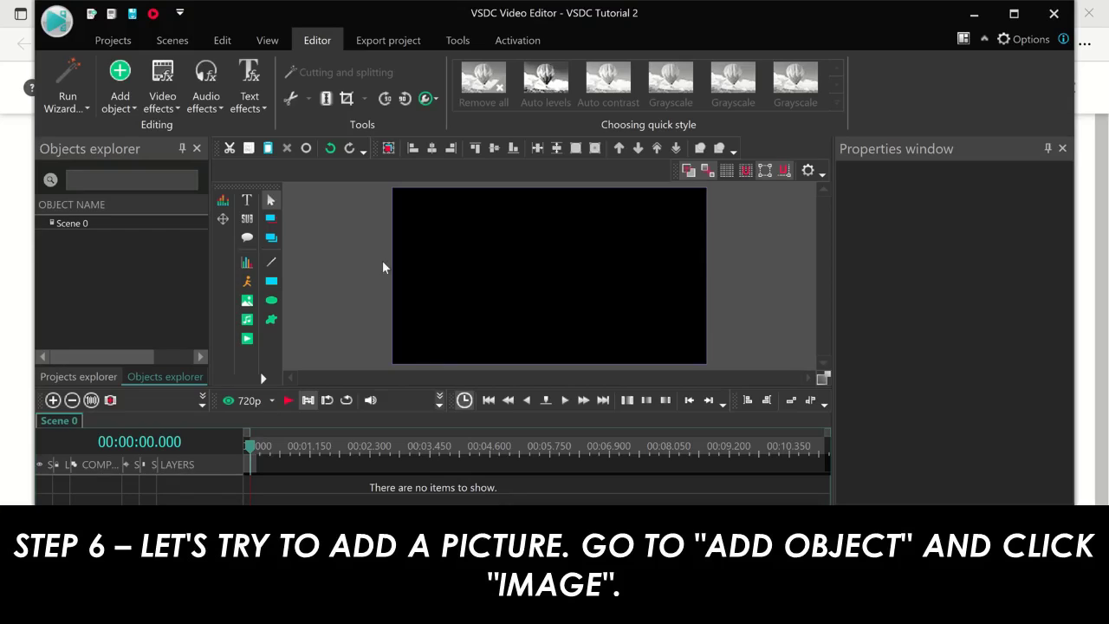
- Add the image Screenshot_2021_0727_095048.png on a new layer, starting from the cursor position
{"action": "left_click", "coordinate": [119, 109]}
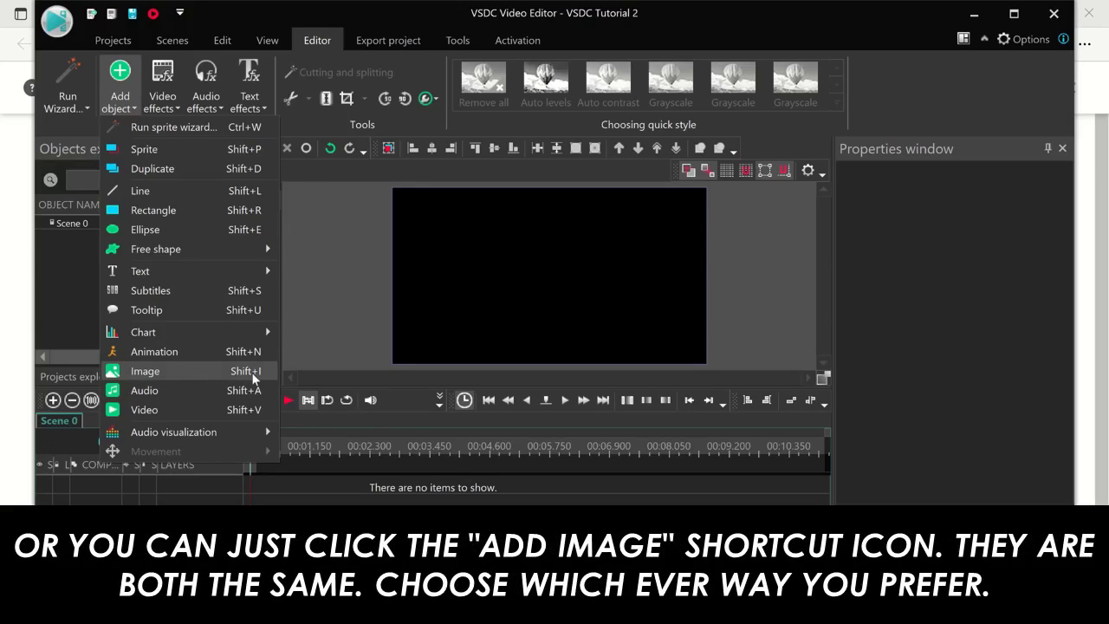
{"action": "key", "text": "Escape"}
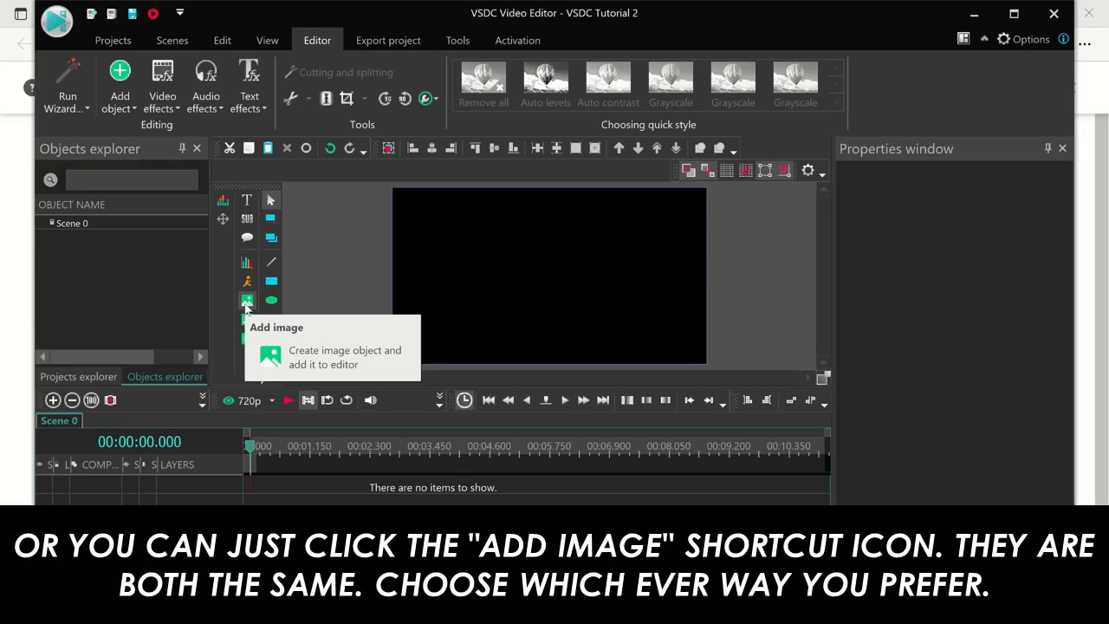
{"action": "left_click", "coordinate": [247, 303]}
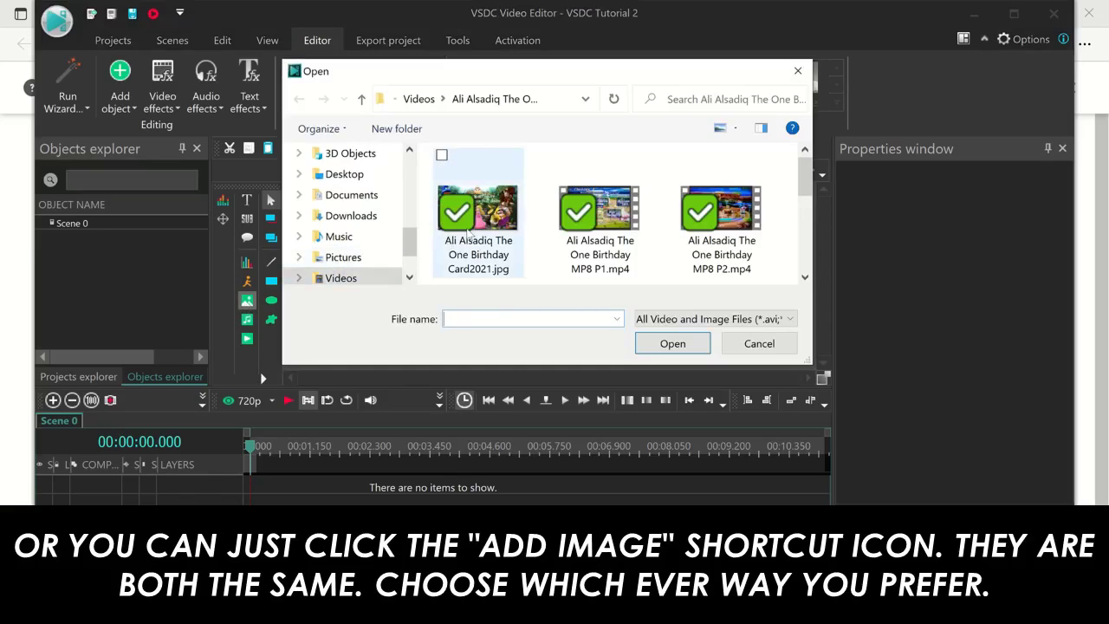
{"action": "scroll", "coordinate": [586, 231], "scroll_direction": "down", "scroll_amount": 3}
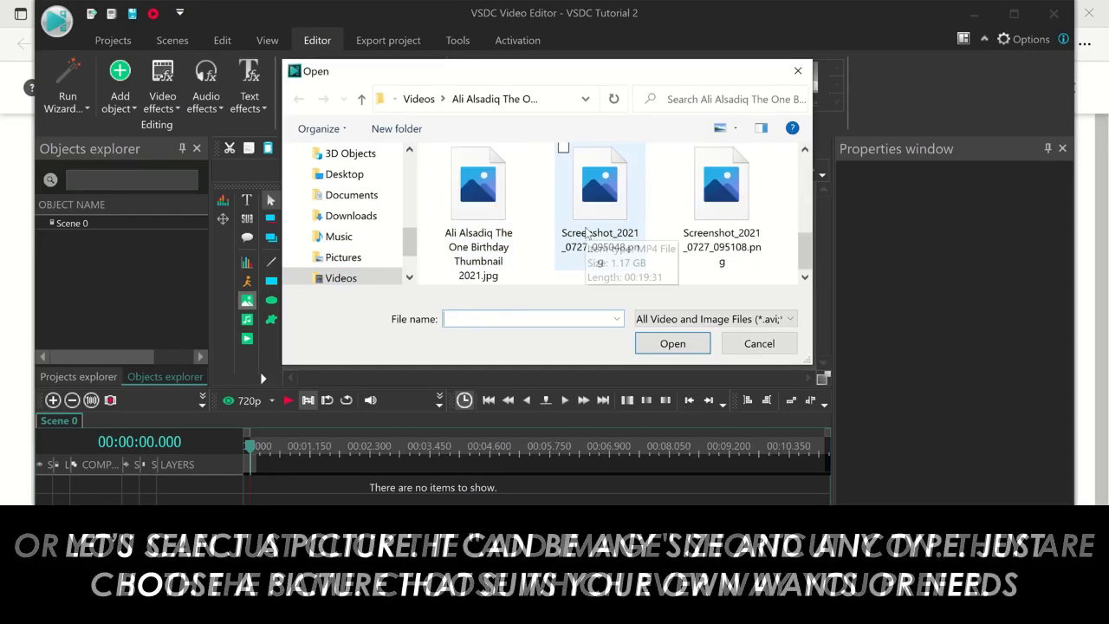
{"action": "scroll", "coordinate": [587, 230], "scroll_direction": "up", "scroll_amount": 5}
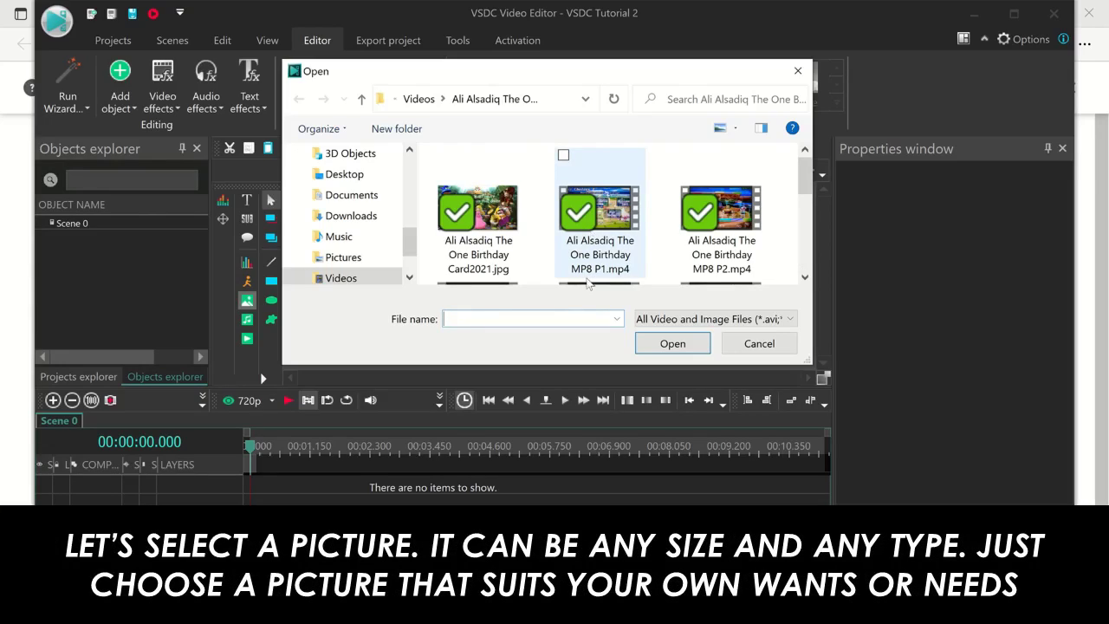
{"action": "scroll", "coordinate": [598, 260], "scroll_direction": "down", "scroll_amount": 3}
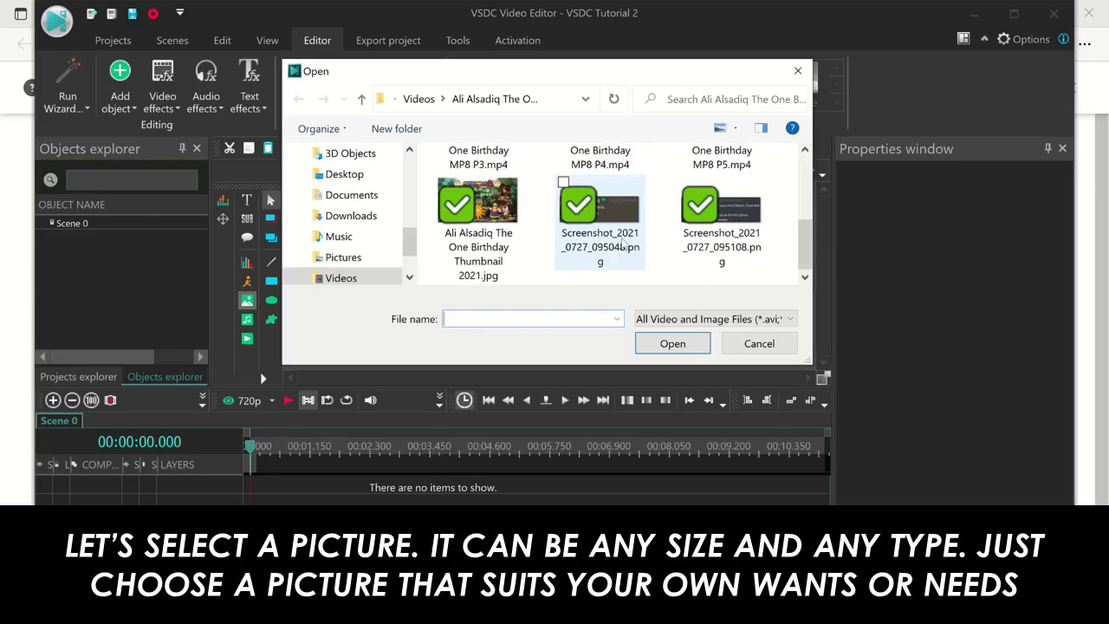
{"action": "left_click", "coordinate": [622, 244]}
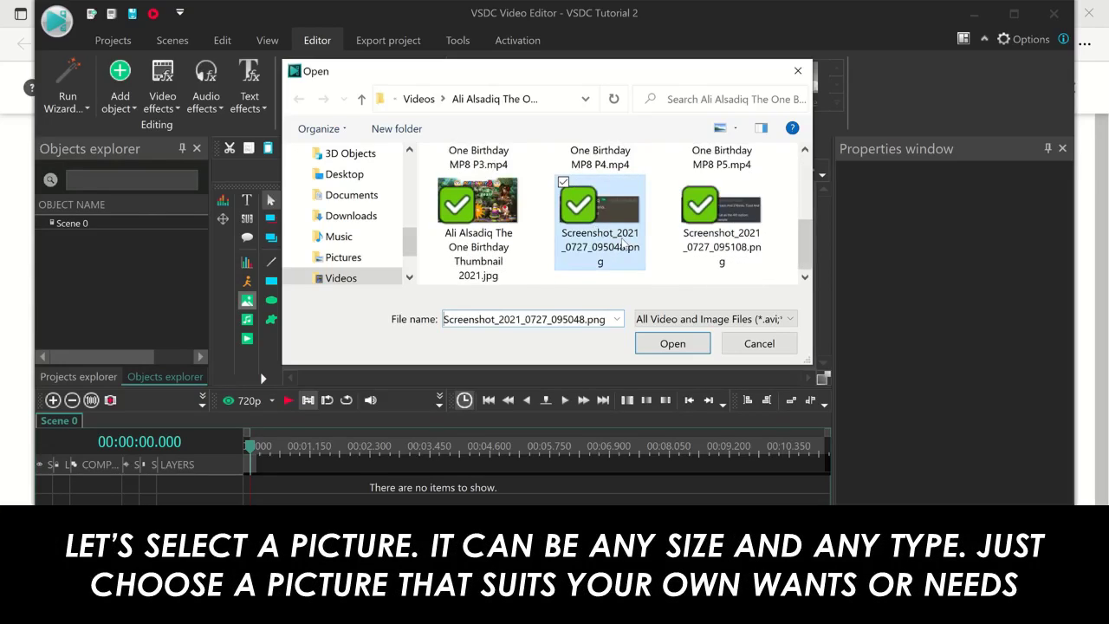
{"action": "left_click", "coordinate": [649, 347]}
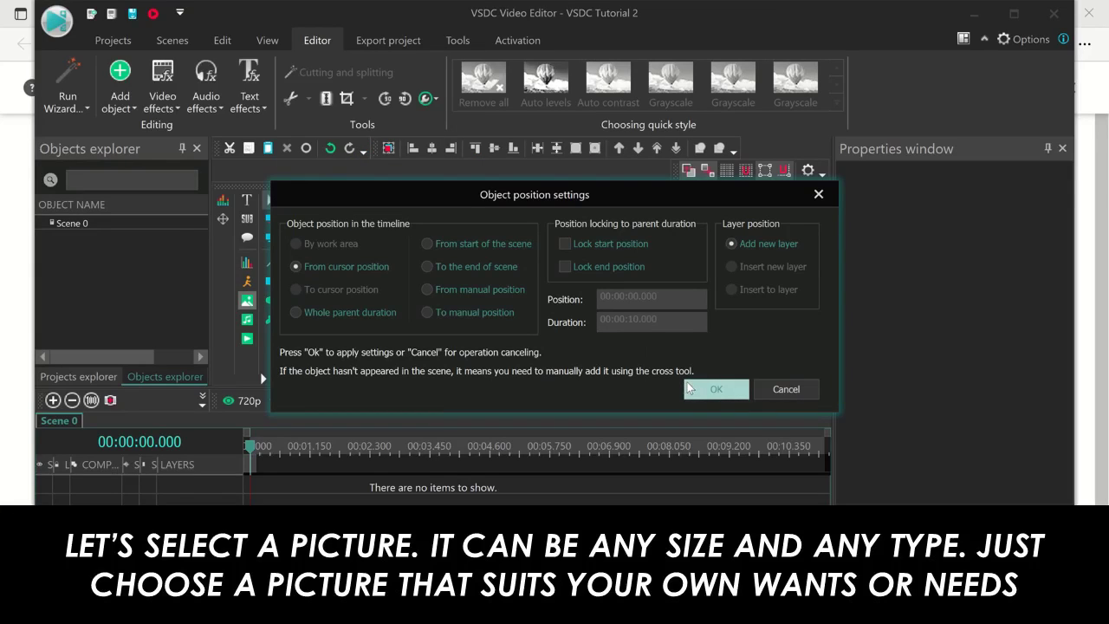
{"action": "left_click", "coordinate": [687, 384]}
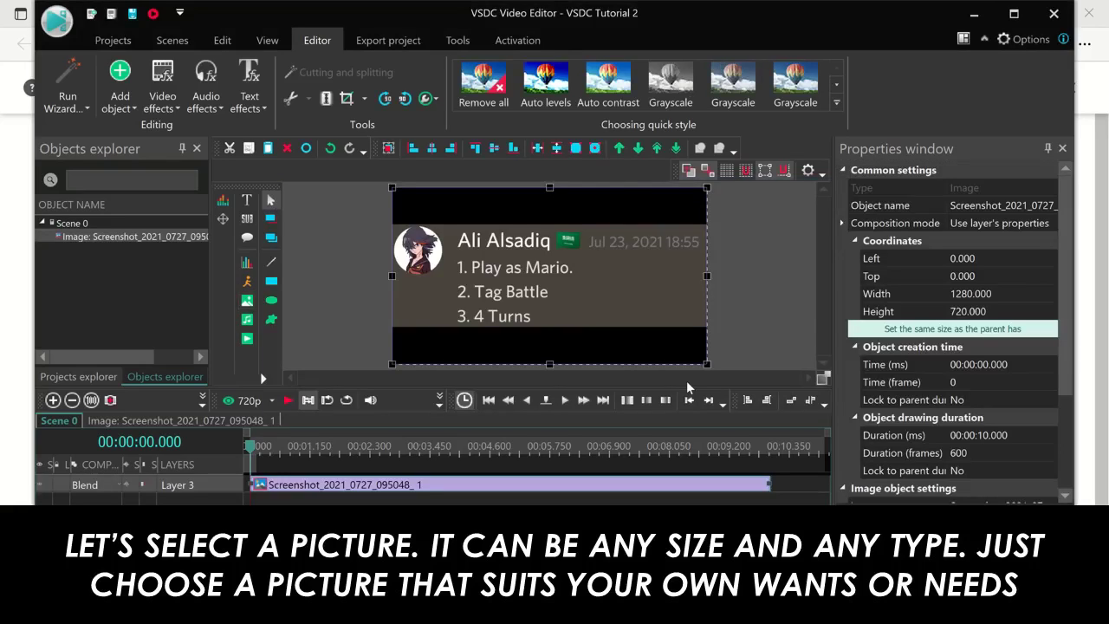